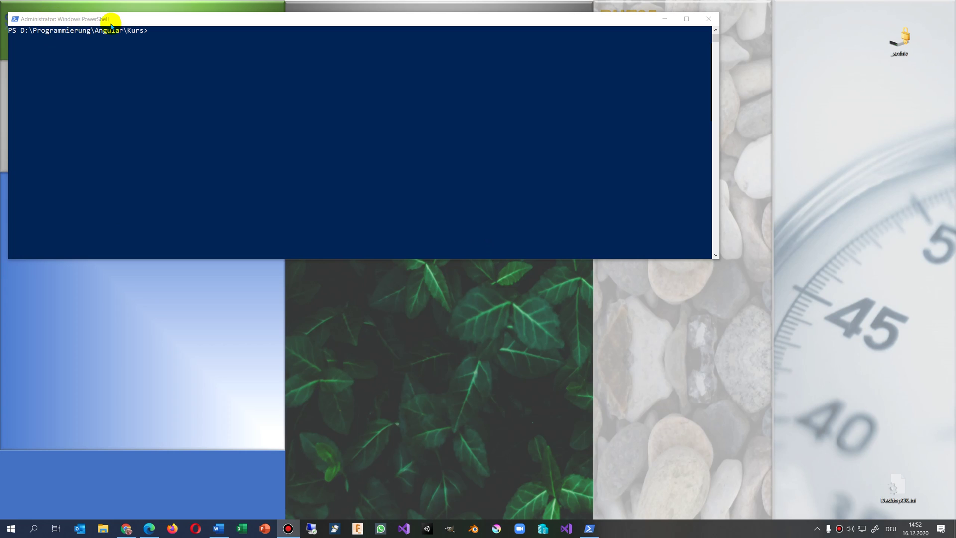
Run 'ng new myapp01', which fails with a not-digitally-signed script error
left_click(155, 30)
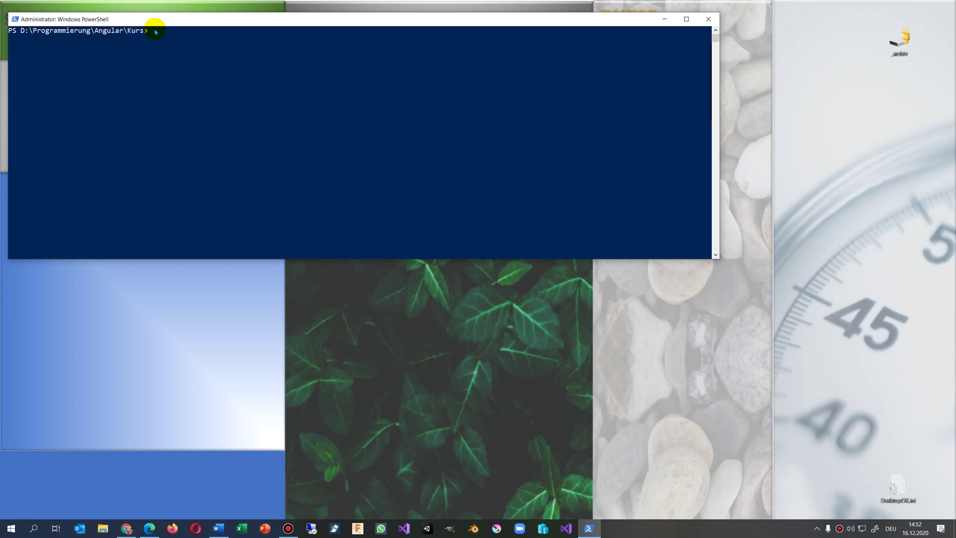
type("ng")
type(" new")
type(" myapp")
type("01")
key("Return")
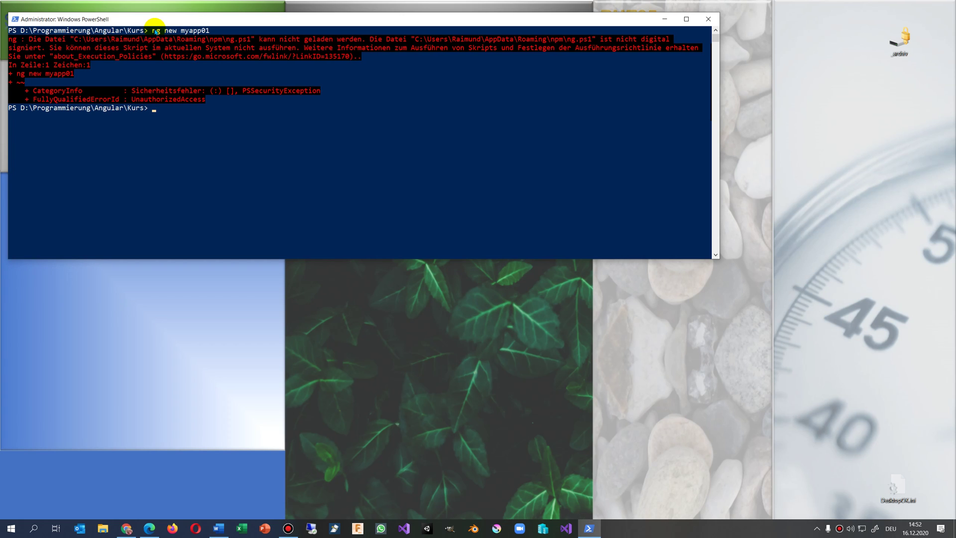
Fetch 'set-executionpolicy remotesigned' from the browser article after checking the error message
left_click_drag(32, 40, 202, 45)
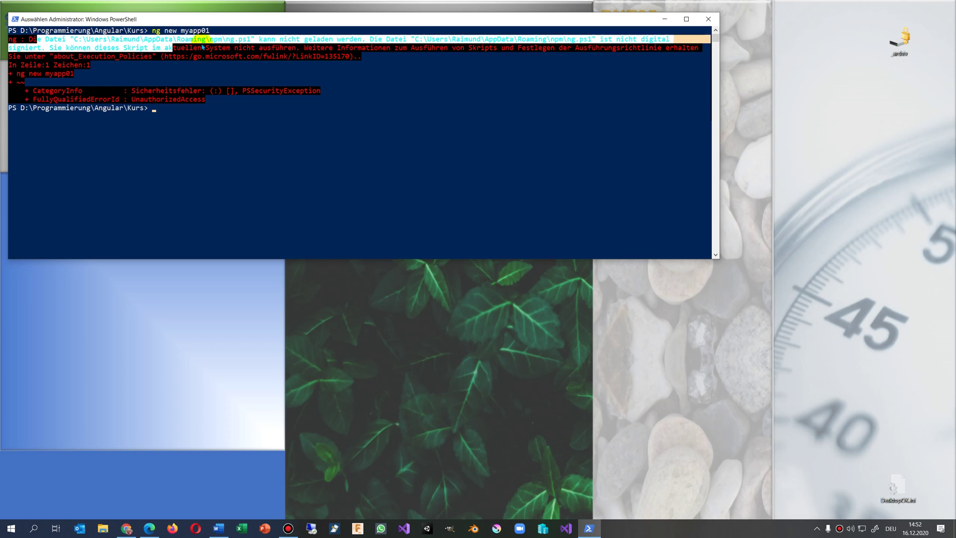
left_click(293, 39)
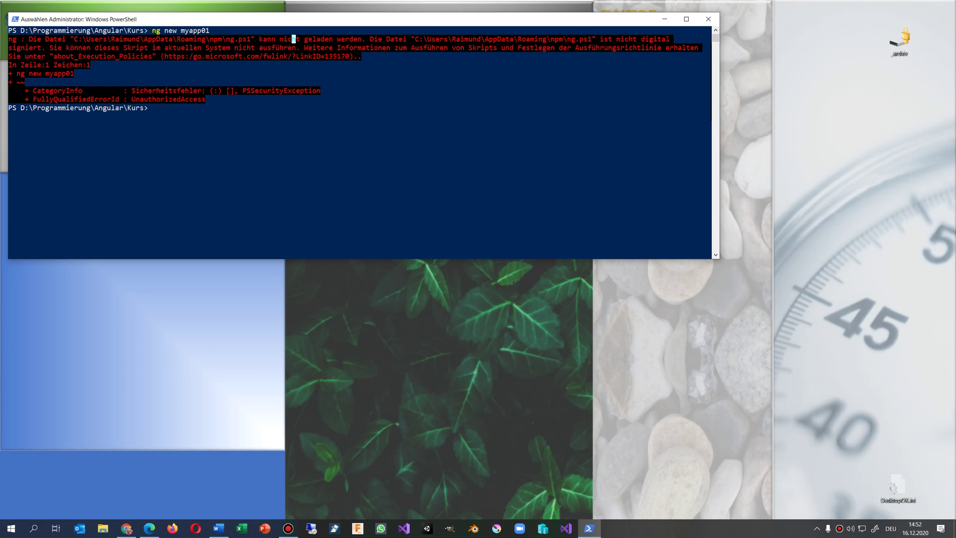
key("alt+Tab")
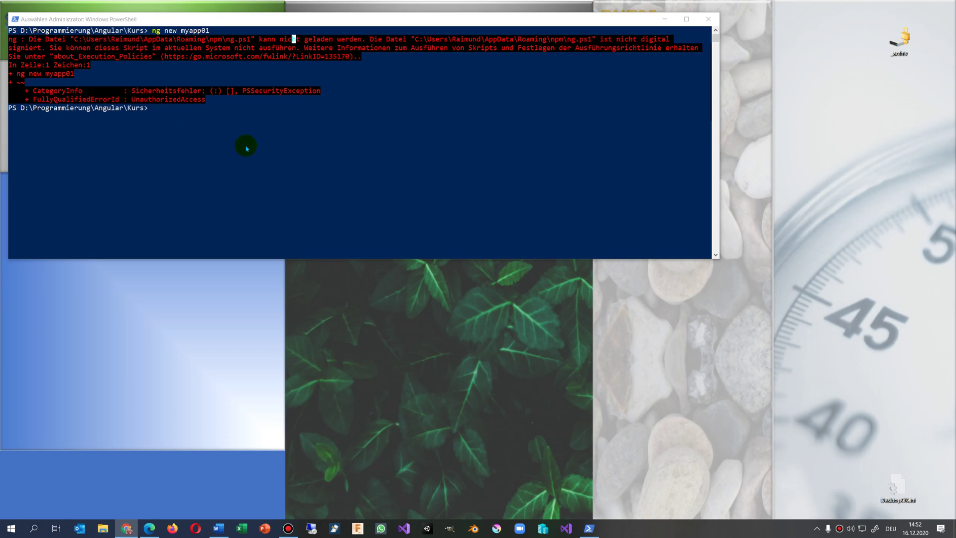
left_click(157, 111)
Paste and run 'set-executionpolicy remotesigned', confirming the change with 'j'
right_click(200, 135)
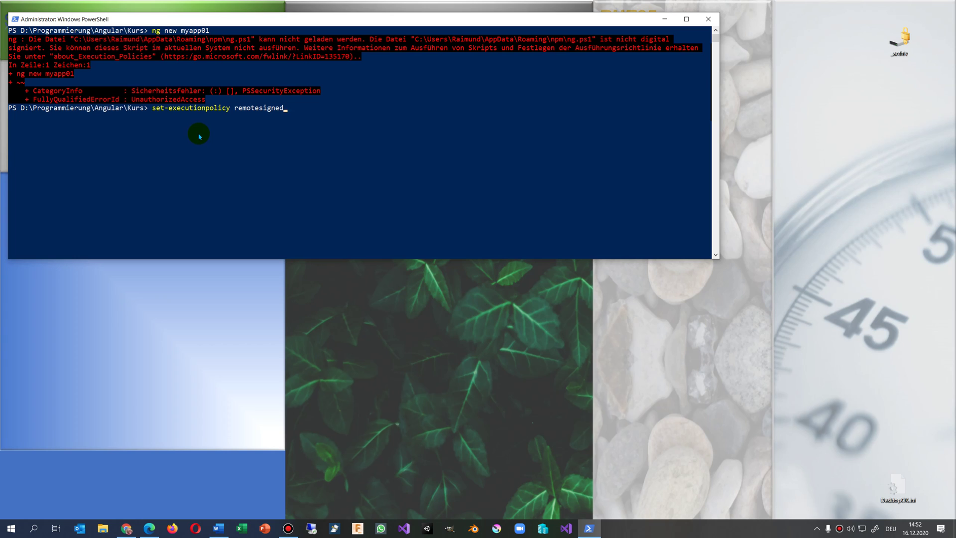
key("Return")
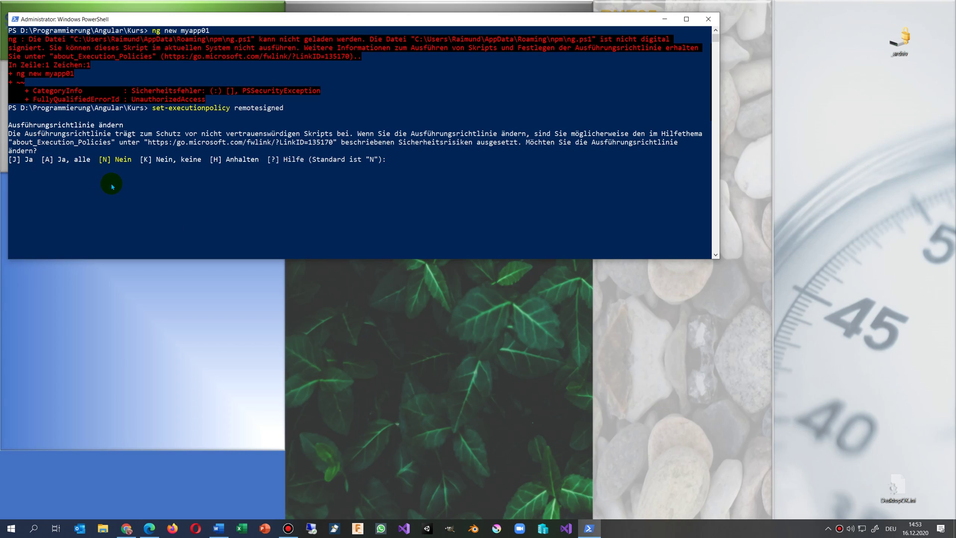
type("j")
key("Return")
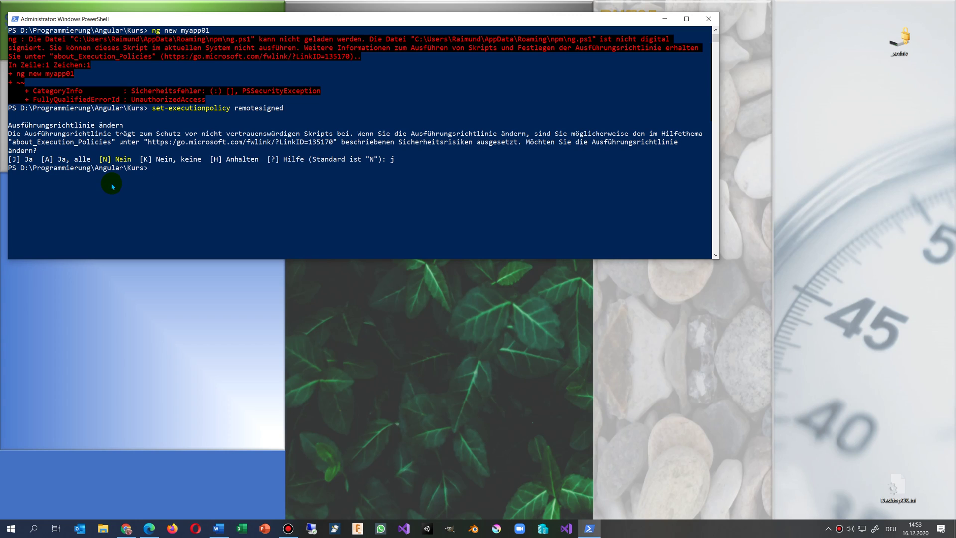
Rerun 'ng new myapp01', answering No to strict mode and Yes to routing, and enlarge the console
key("Up")
key("Up")
key("Return")
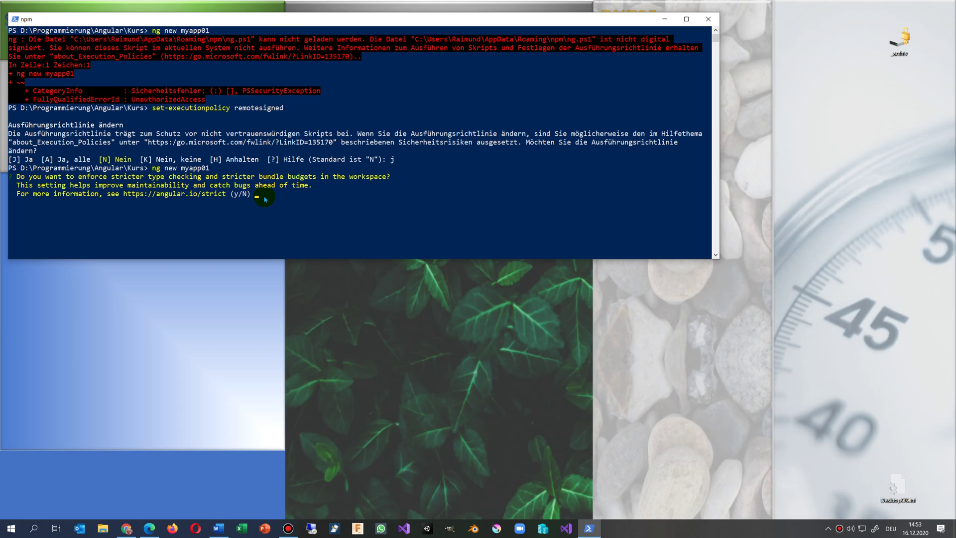
type("n")
key("Return")
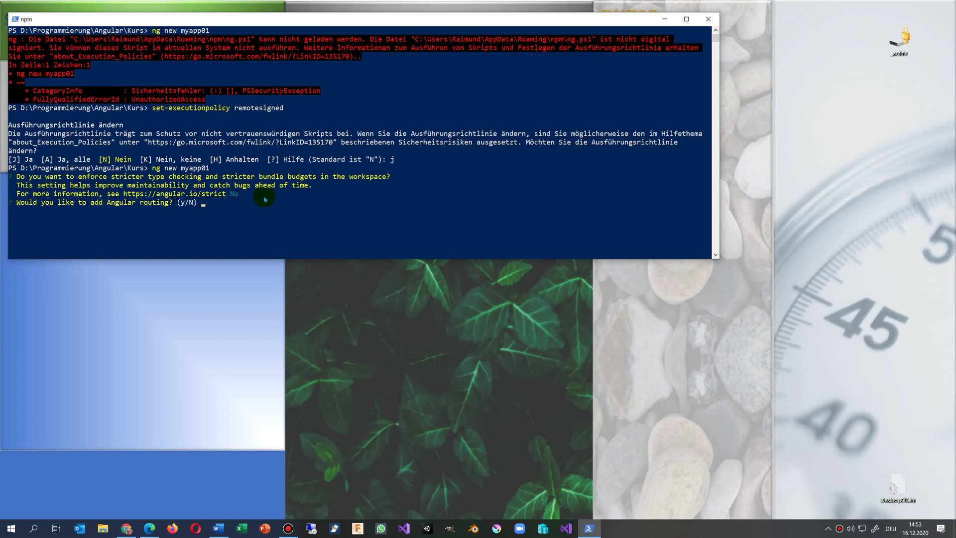
type("y")
key("Return")
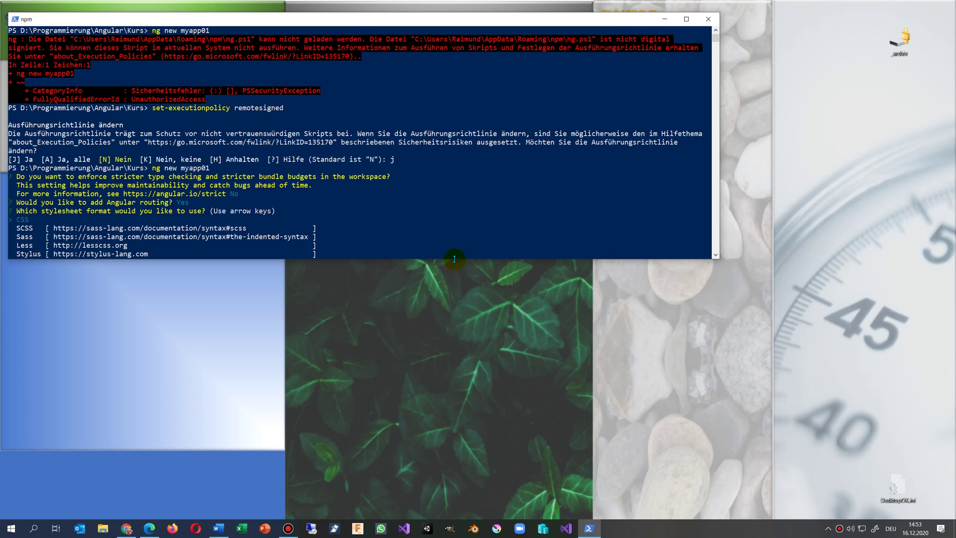
left_click_drag(455, 259, 486, 423)
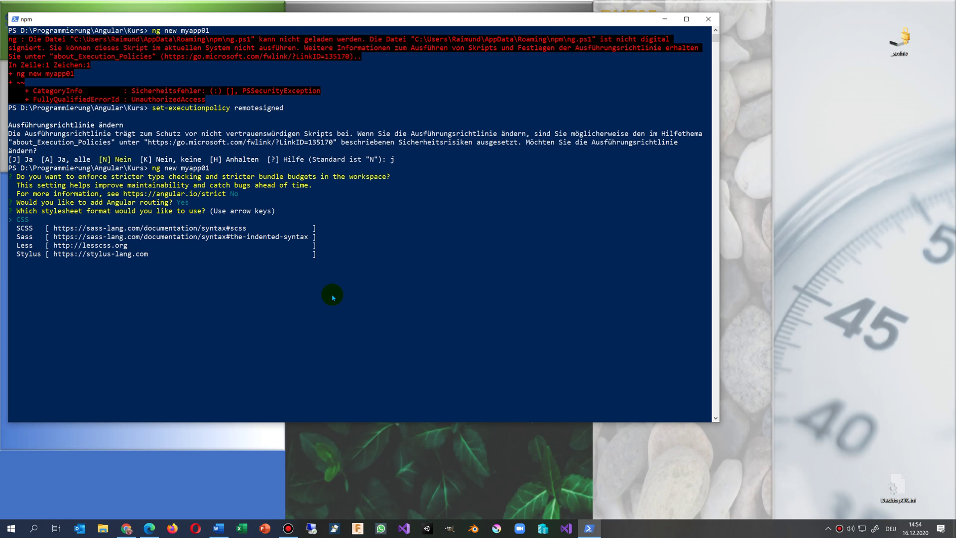
Accept CSS as the stylesheet format so the myapp01 files generate and npm install starts
key("Return")
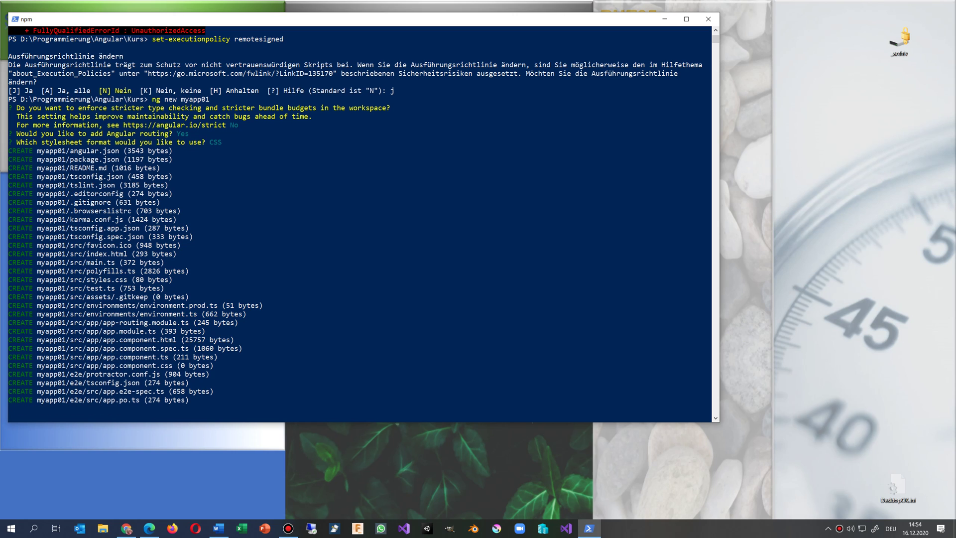
key("alt+Tab")
Move the Chrome execution-policy article aside and minimize it to show the npm install again
left_click_drag(180, 40, 75, 32)
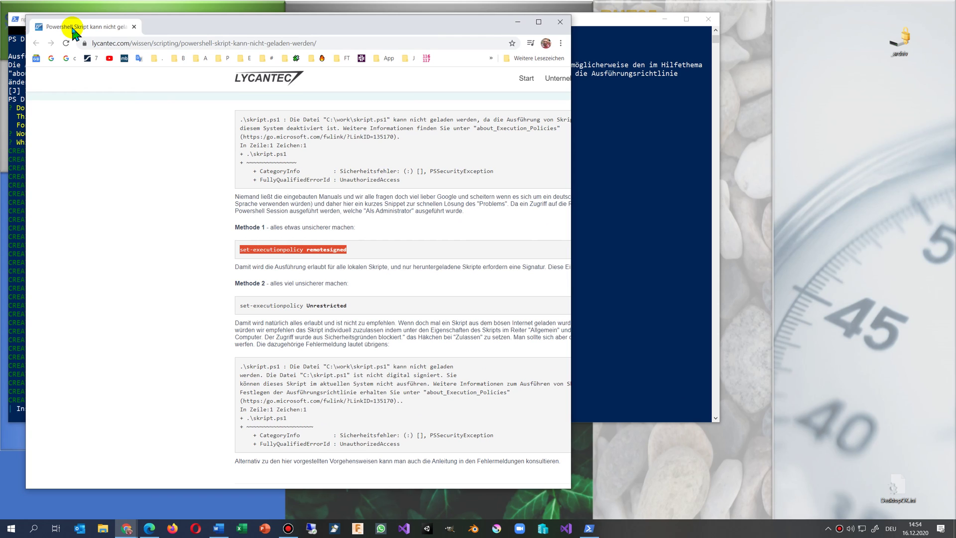
left_click_drag(75, 32, 882, 15)
key("super+Down")
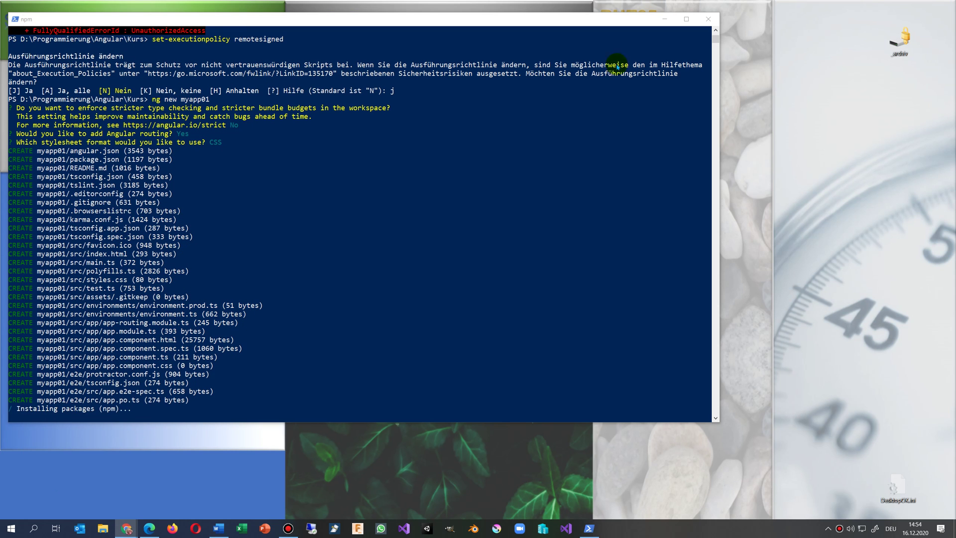